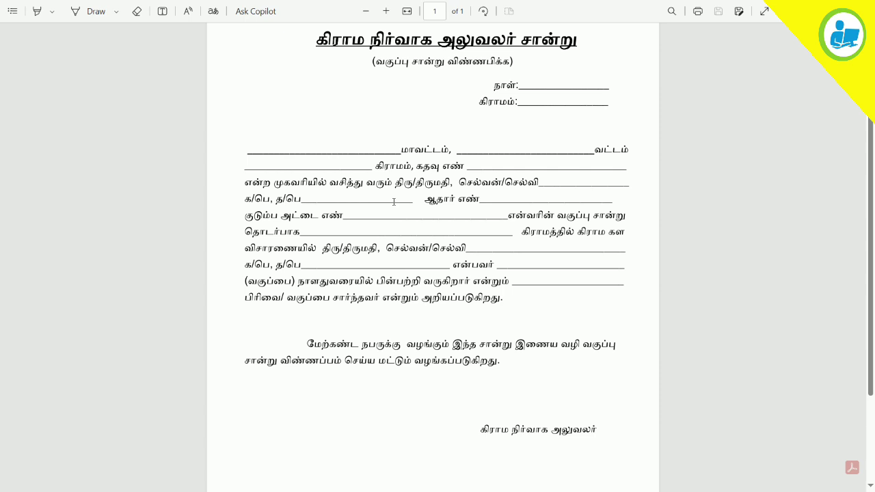
# Step: Switch to the required-documents PDF and examine the document list for the Community Certificate
pyautogui.hotkey('alt', 'Tab')
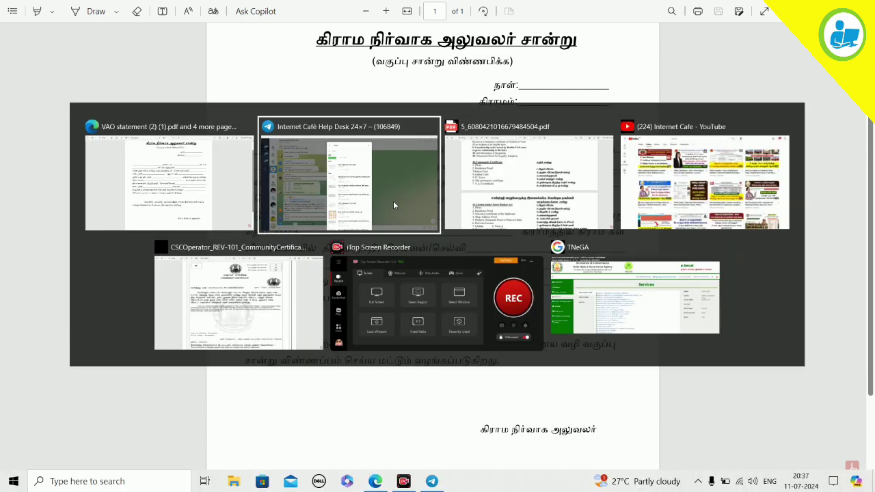
pyautogui.hotkey('alt', 'Tab')
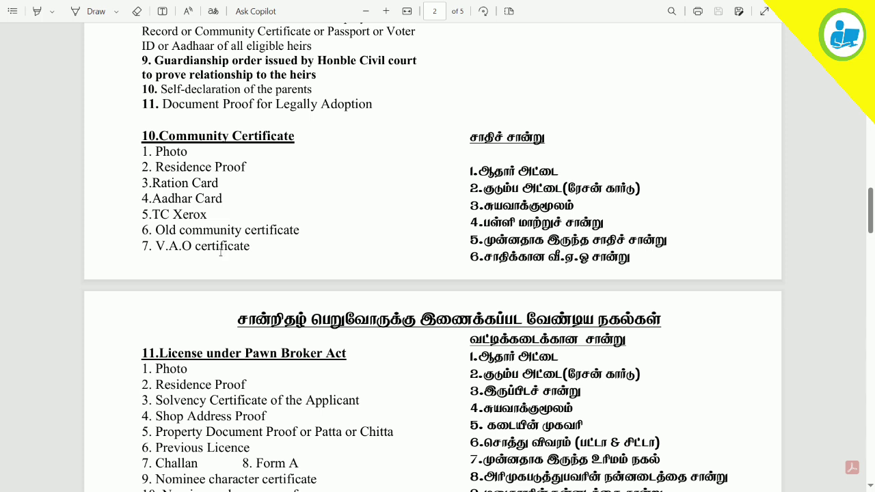
# Step: Switch to the TNeGA e-Sevai portal, open the Revenue Department's REV-101 Community certificate service, and maximize its window
pyautogui.hotkey('alt', 'Tab')
pyautogui.hotkey('alt', 'Tab')
pyautogui.hotkey('alt', 'Tab')
pyautogui.hotkey('alt', 'Tab')
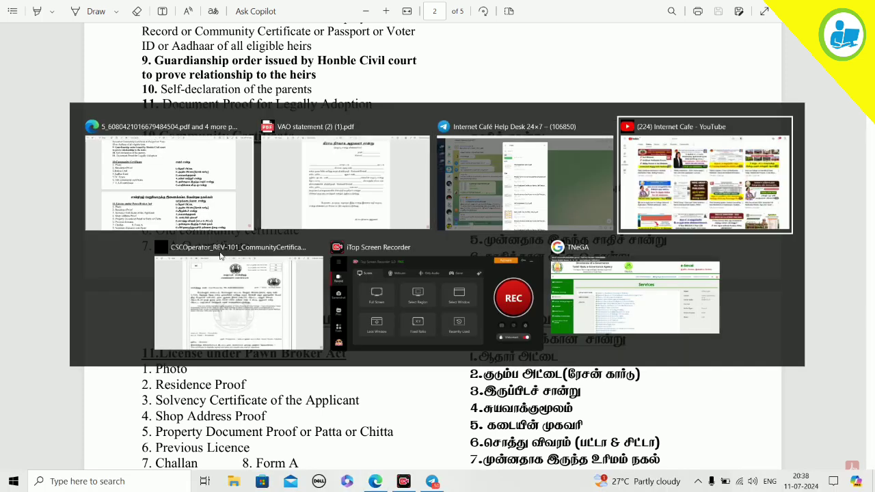
pyautogui.hotkey('alt', 'Tab')
pyautogui.hotkey('alt', 'Tab')
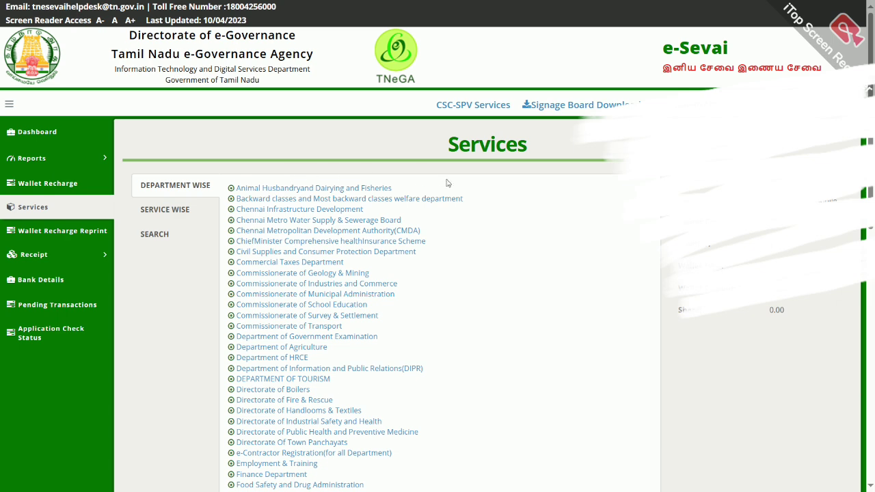
pyautogui.scroll(-2, 449, 188)
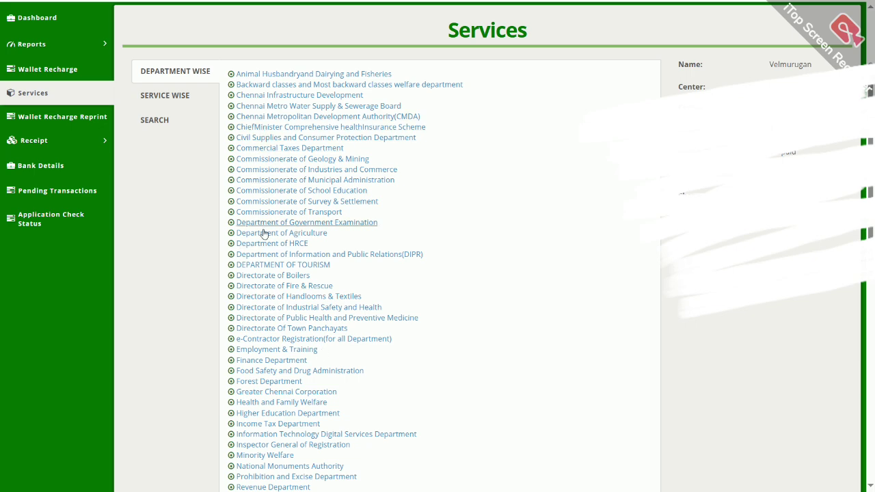
pyautogui.scroll(-2, 276, 373)
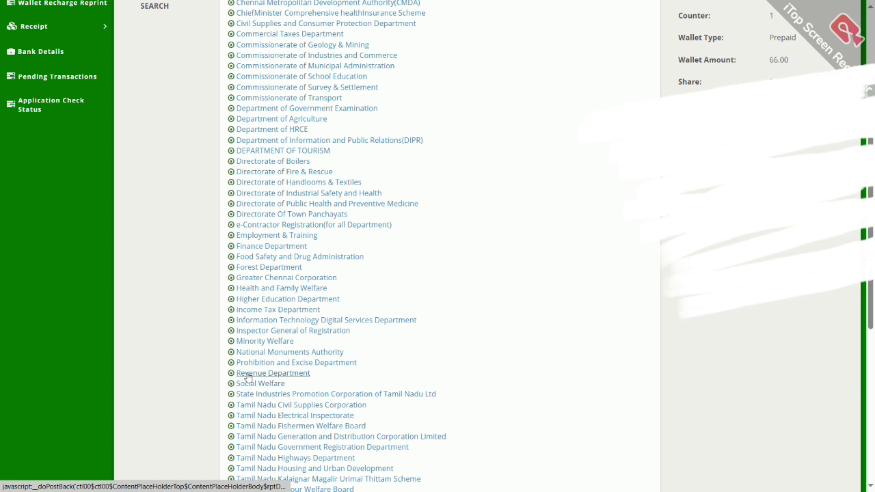
pyautogui.click(274, 375)
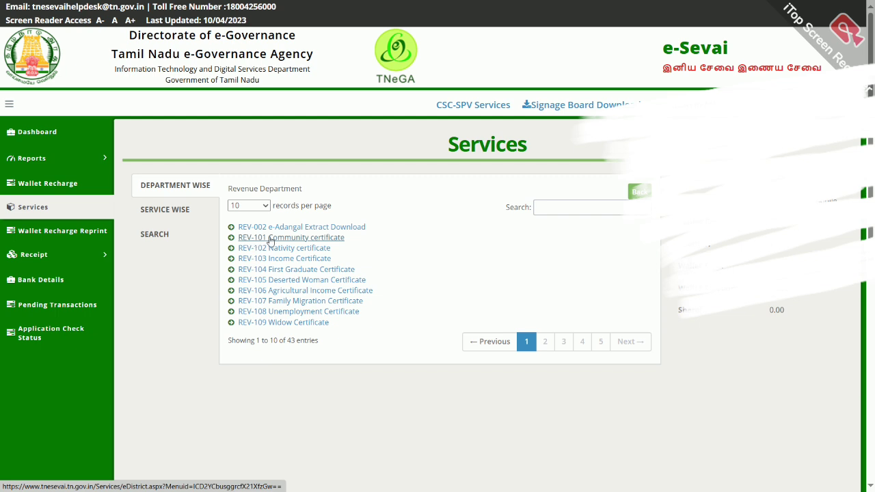
pyautogui.click(298, 241)
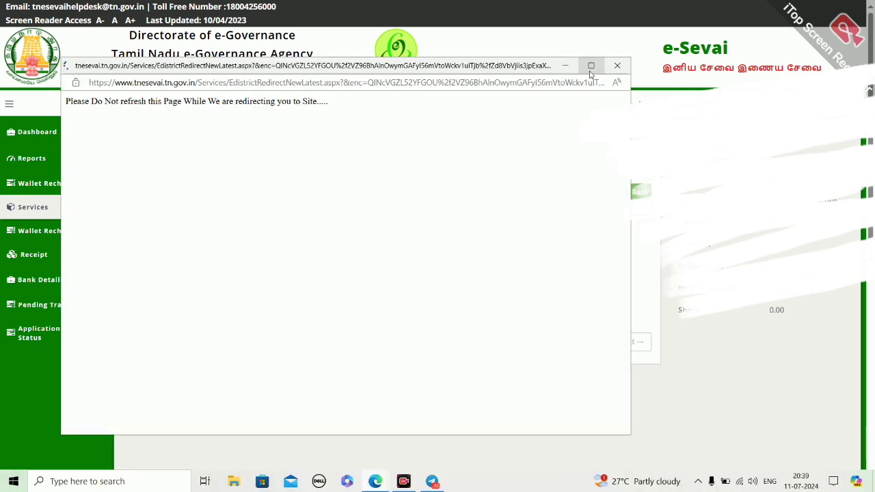
pyautogui.click(592, 67)
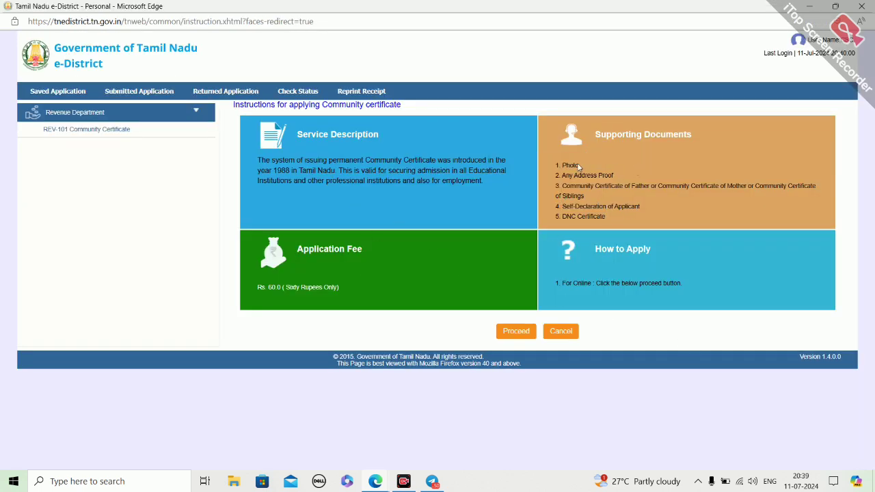
# Step: Proceed past the community certificate instructions and search for the applicant by Aadhaar number
pyautogui.click(518, 332)
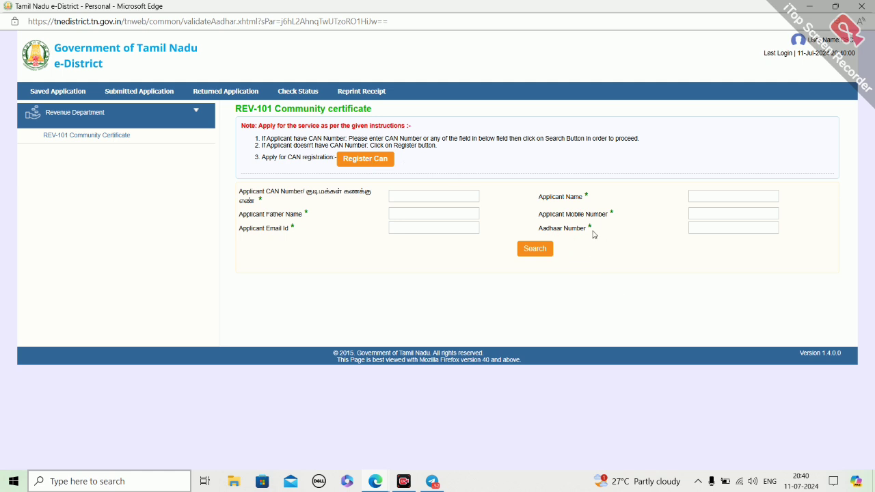
pyautogui.click(708, 228)
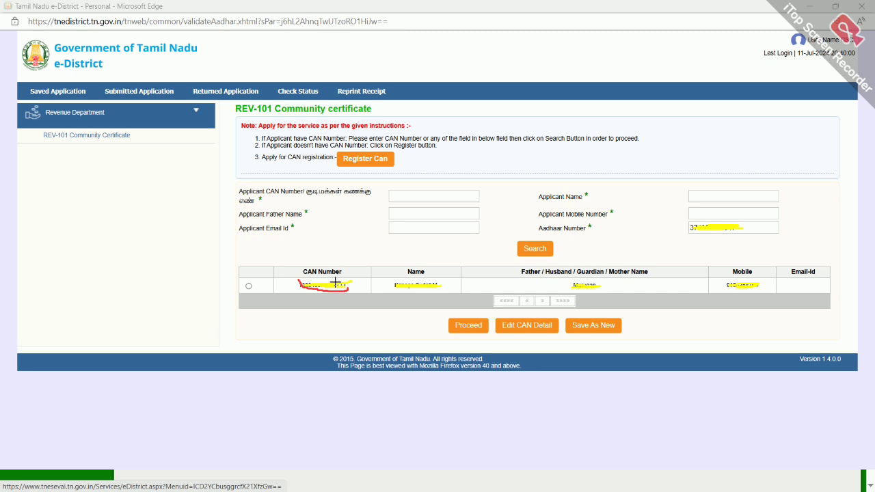
pyautogui.moveTo(232, 258)
pyautogui.mouseDown()
pyautogui.moveTo(541, 257)
pyautogui.moveTo(825, 298)
pyautogui.moveTo(508, 345)
pyautogui.moveTo(250, 295)
pyautogui.moveTo(241, 260)
pyautogui.mouseUp()
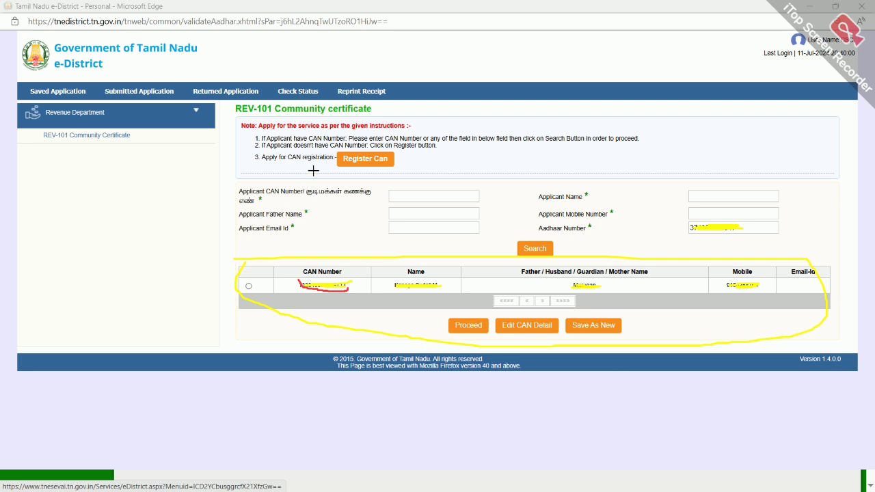
pyautogui.moveTo(345, 141)
pyautogui.mouseDown()
pyautogui.moveTo(344, 172)
pyautogui.moveTo(405, 136)
pyautogui.moveTo(338, 153)
pyautogui.mouseUp()
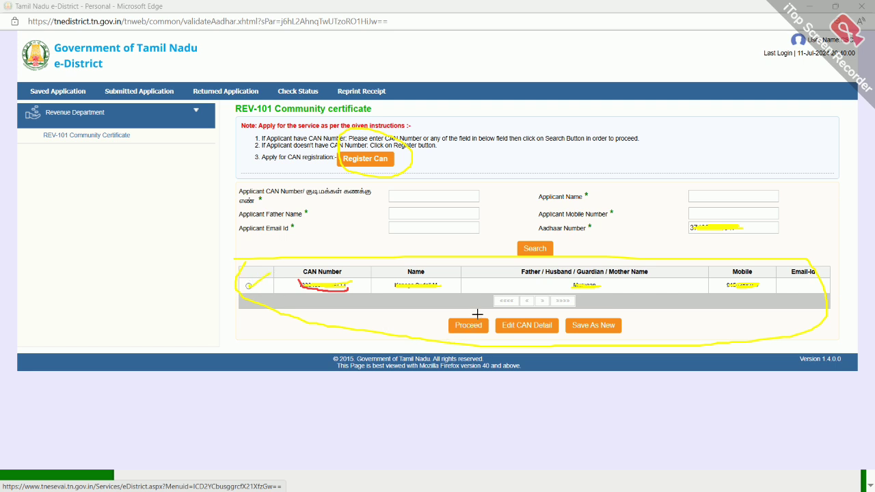
pyautogui.moveTo(479, 314)
pyautogui.mouseDown()
pyautogui.moveTo(461, 348)
pyautogui.moveTo(431, 317)
pyautogui.mouseUp()
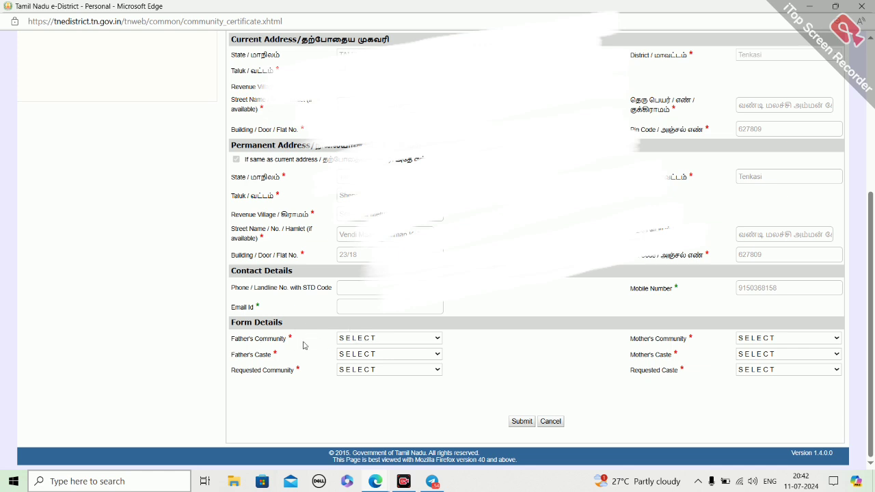
# Step: Set both the father's community and the mother's community to BC in the form details
pyautogui.click(361, 342)
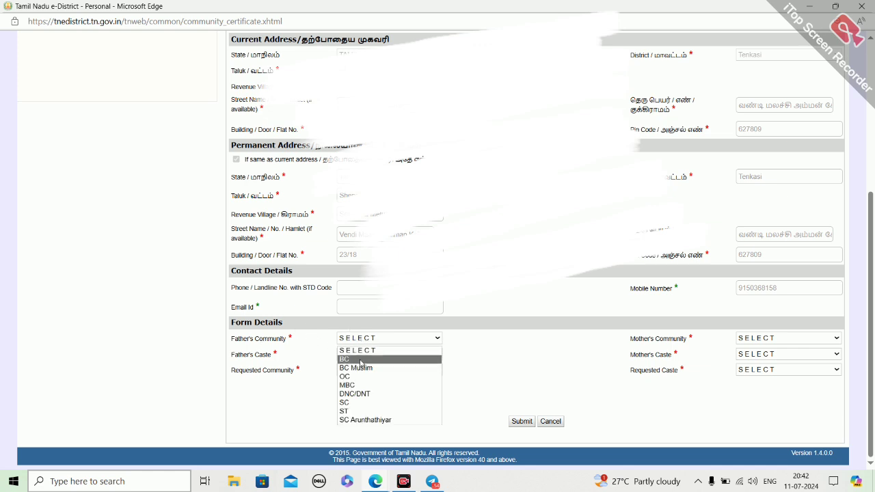
pyautogui.click(361, 359)
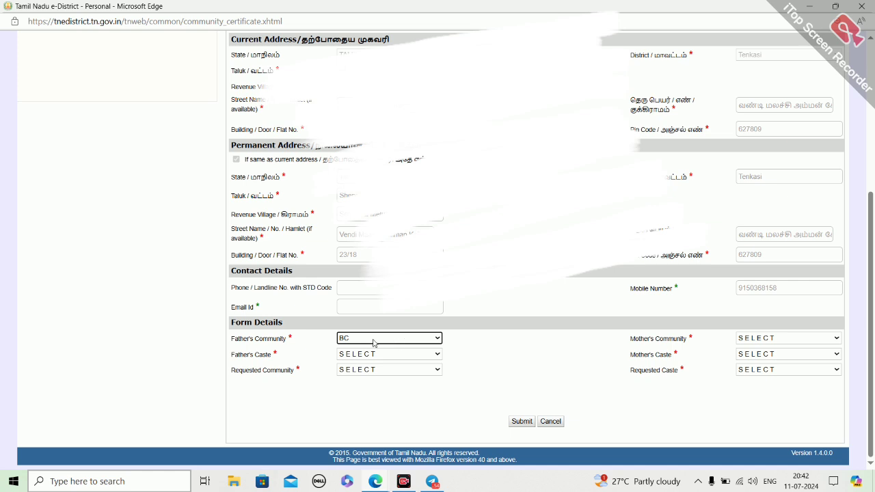
pyautogui.click(768, 339)
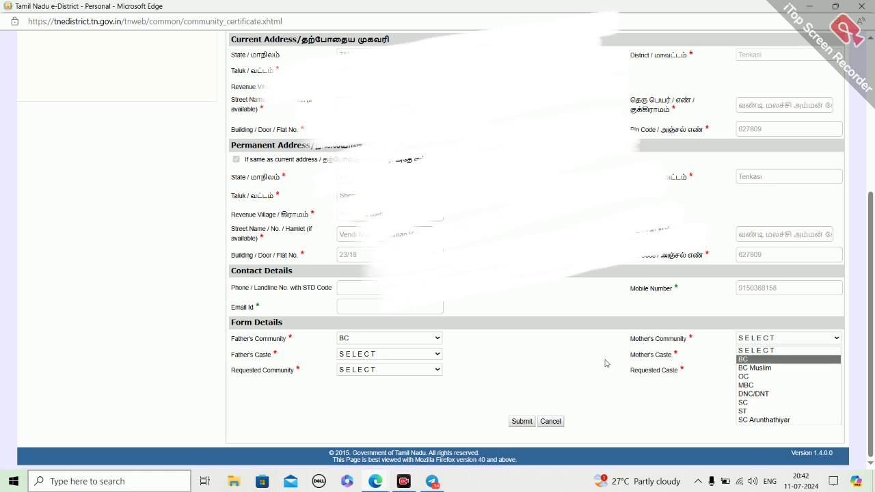
pyautogui.click(755, 359)
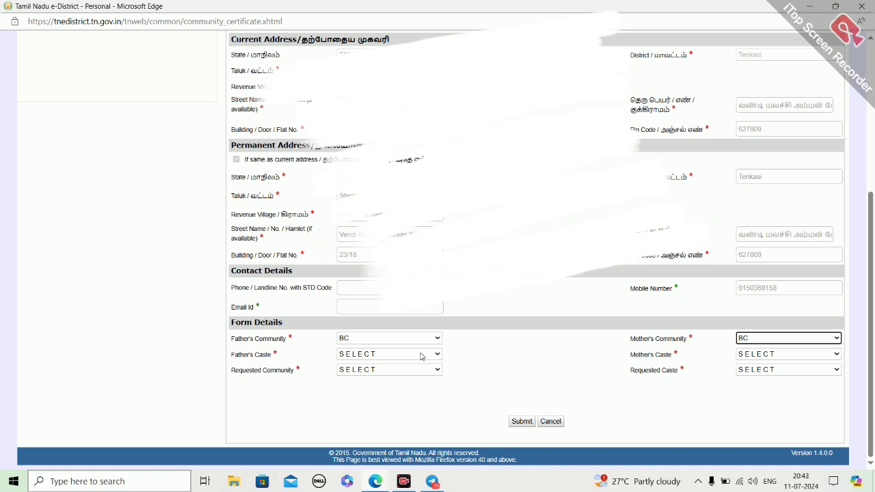
# Step: Examine the options available for the father's caste and the mother's caste
pyautogui.click(420, 354)
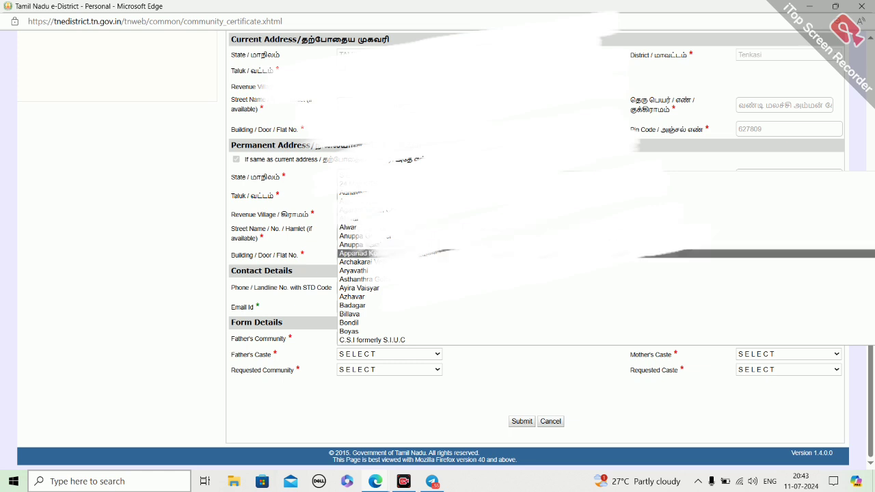
pyautogui.scroll(-3, 383, 267)
pyautogui.scroll(3, 383, 267)
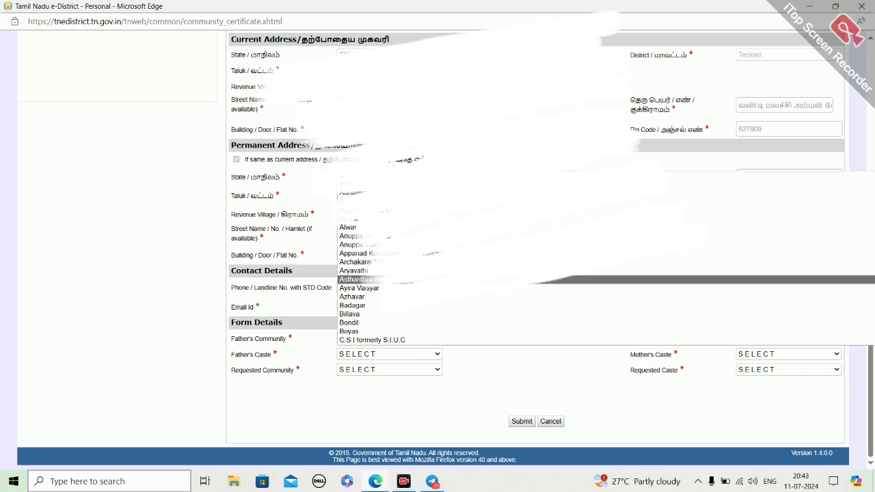
pyautogui.click(667, 387)
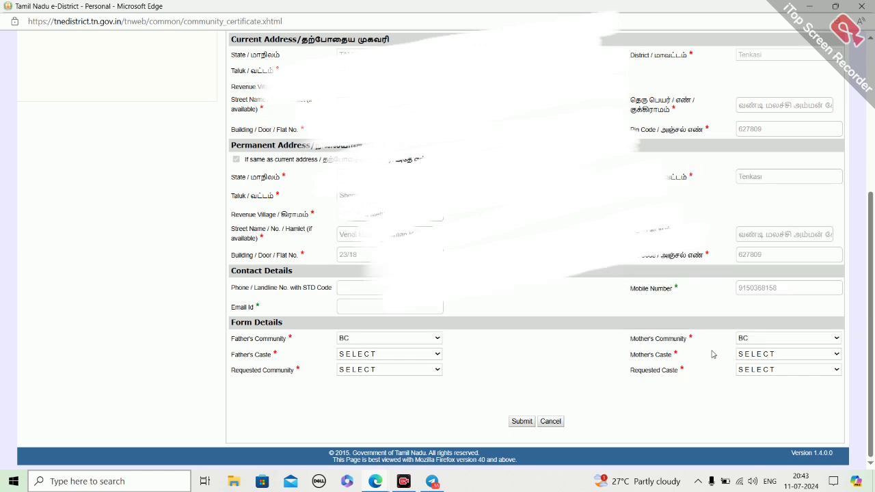
pyautogui.click(775, 357)
pyautogui.scroll(-1, 244, 256)
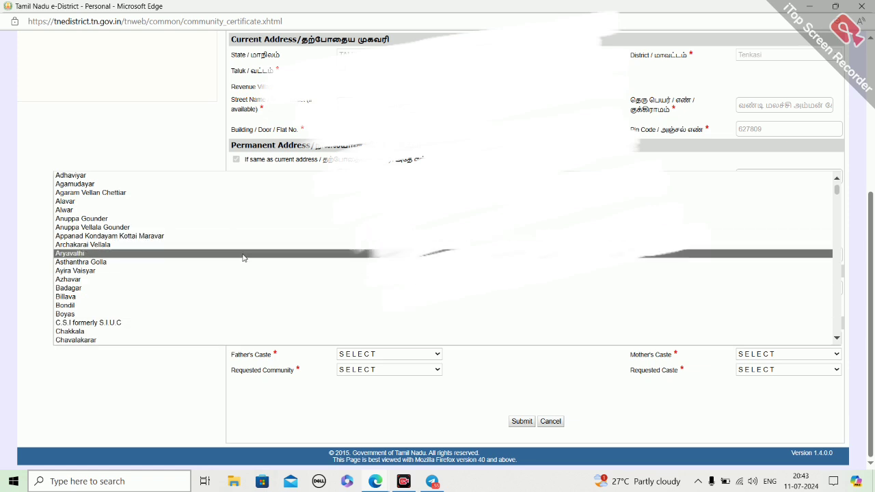
pyautogui.click(560, 399)
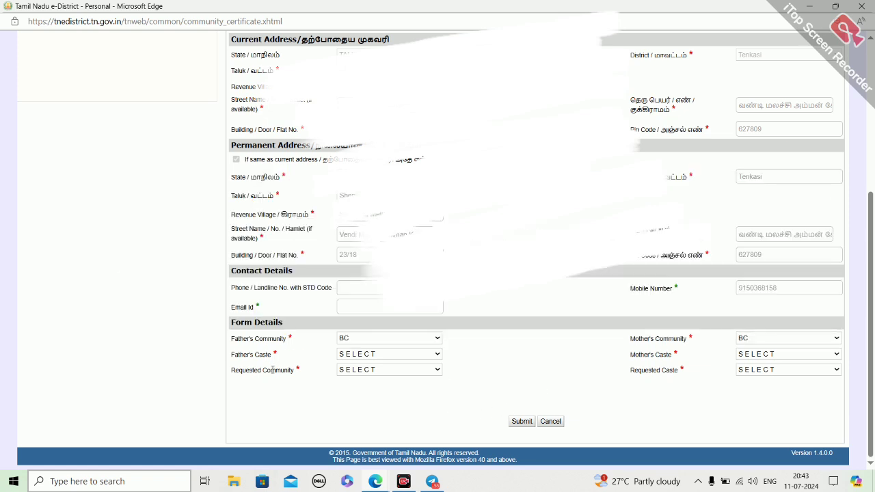
# Step: Set all caste fields to Senaithalaivar and the requested community to BC, answer No about family members' online certificates, and submit the form
pyautogui.click(356, 369)
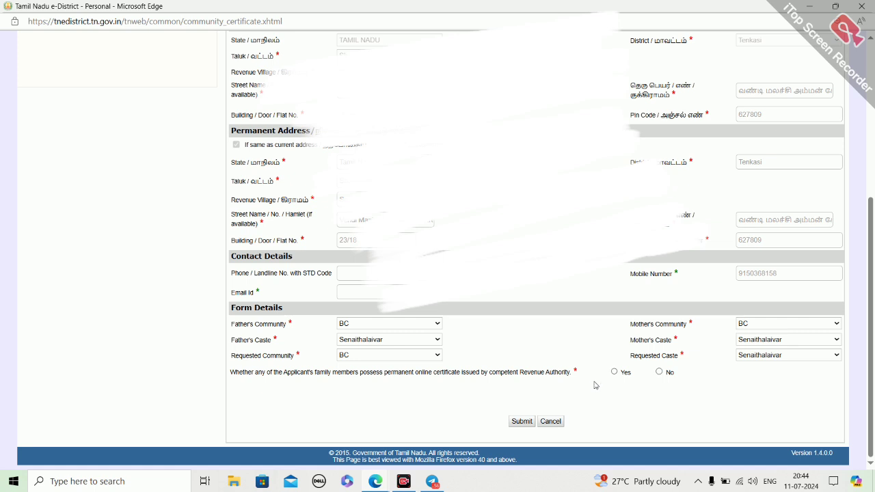
pyautogui.click(658, 372)
pyautogui.click(519, 422)
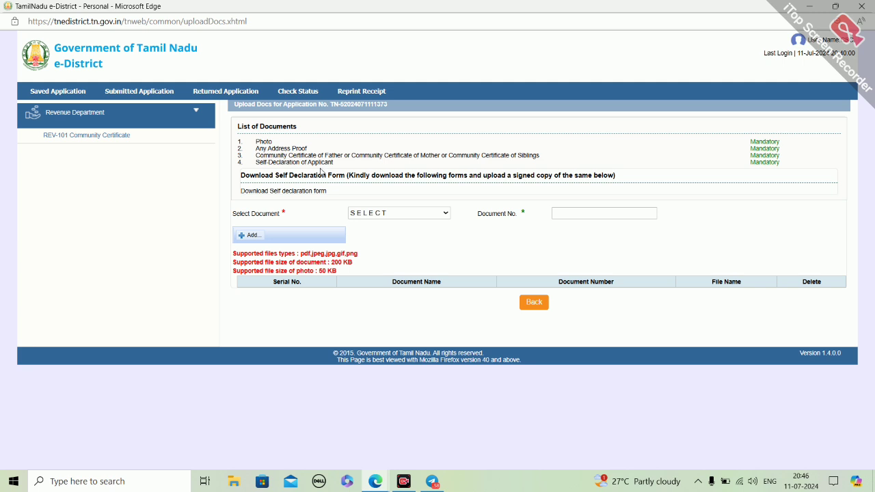
# Step: Download the self-declaration form, review the PDF down to the applicant's signature line, and return to the document upload page
pyautogui.click(287, 193)
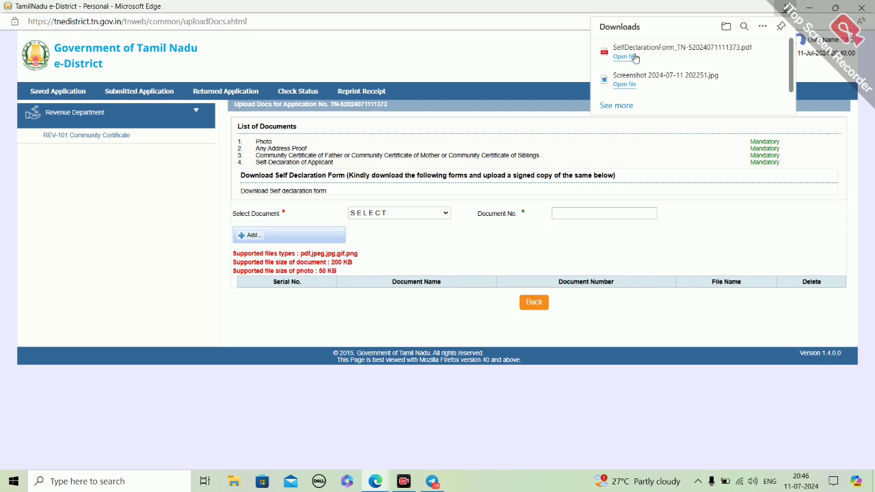
pyautogui.click(627, 58)
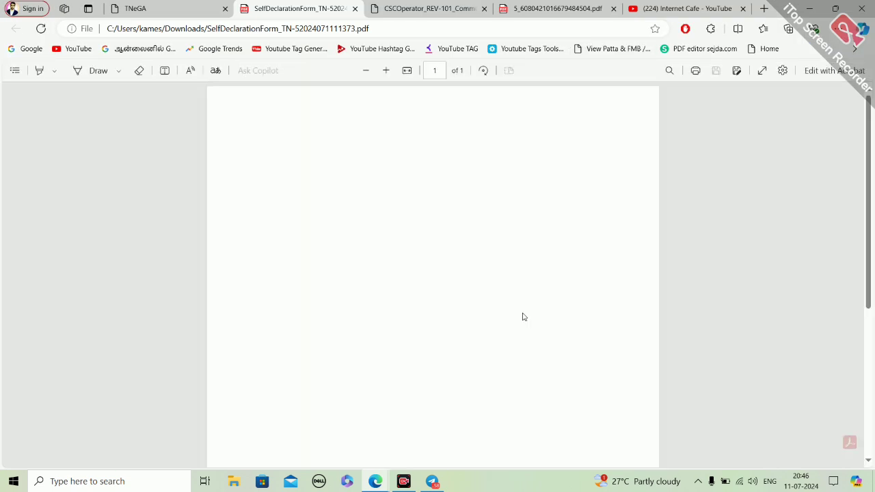
pyautogui.scroll(-4, 547, 285)
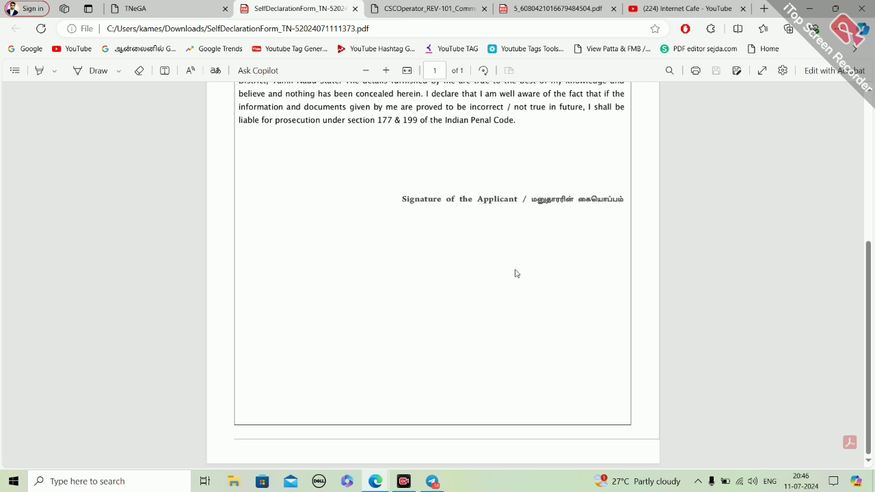
pyautogui.click(427, 439)
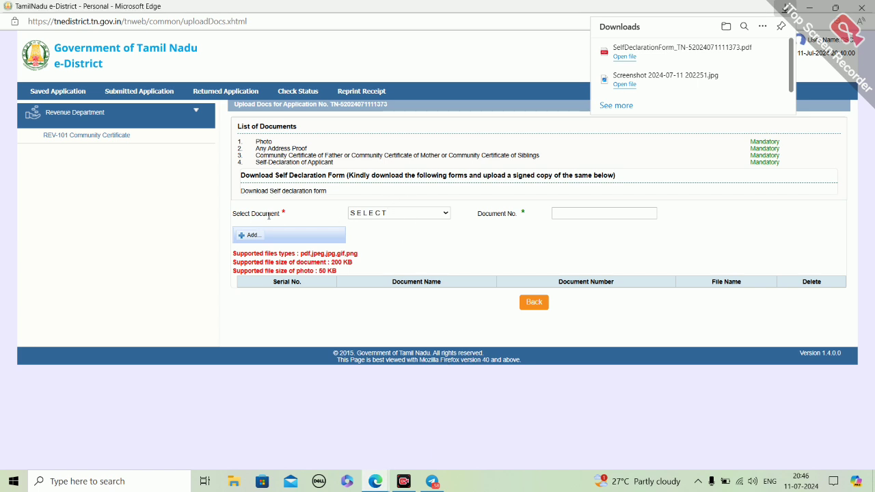
# Step: Add the applicant's Photo as a supporting document with document number 1
pyautogui.click(372, 223)
pyautogui.click(380, 214)
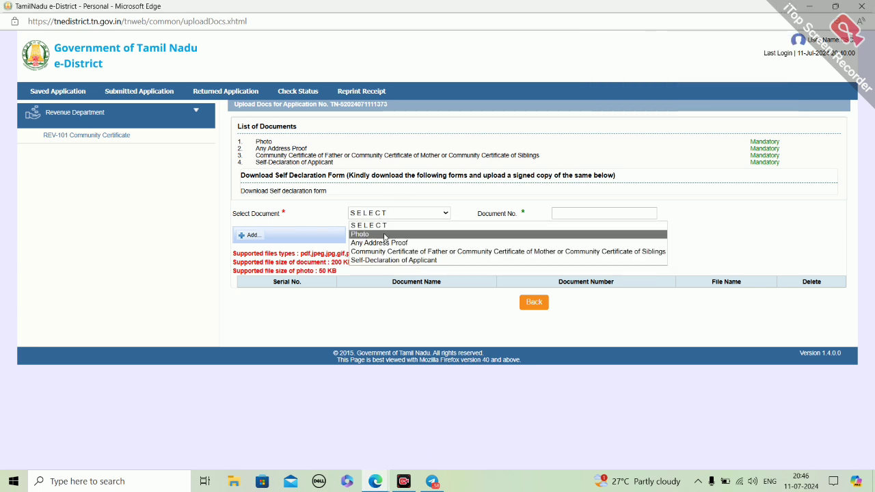
pyautogui.click(384, 235)
pyautogui.click(601, 213)
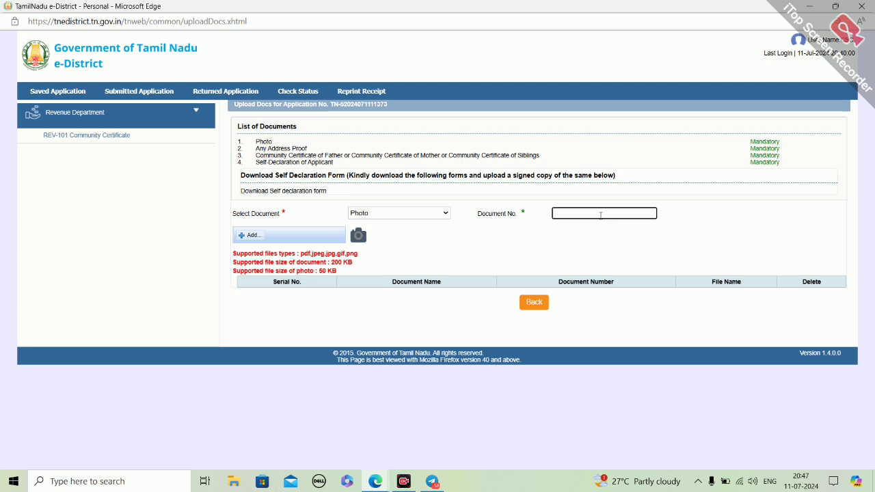
pyautogui.write('1')
pyautogui.click(606, 239)
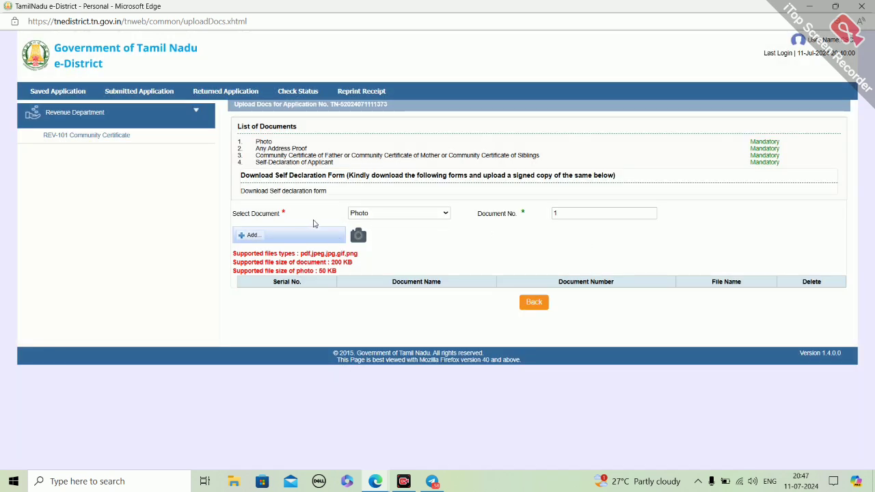
pyautogui.click(253, 235)
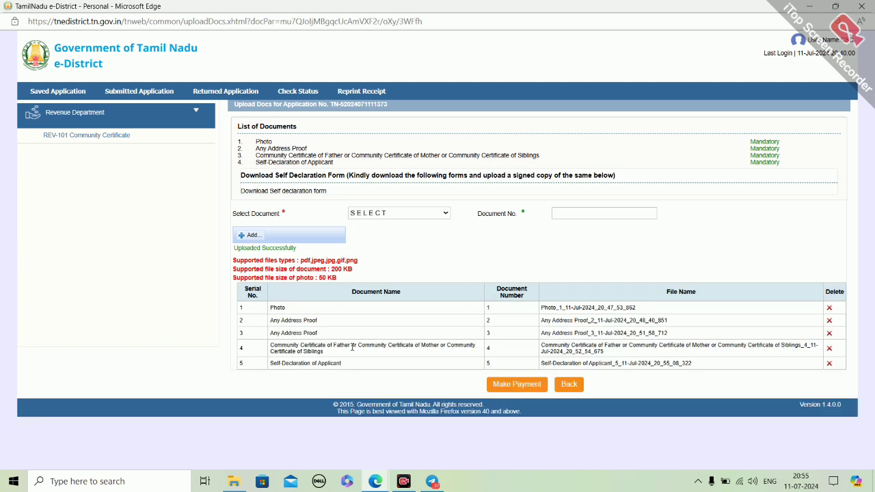
# Step: Proceed to payment for the application and confirm it with the Cash payment type
pyautogui.click(509, 387)
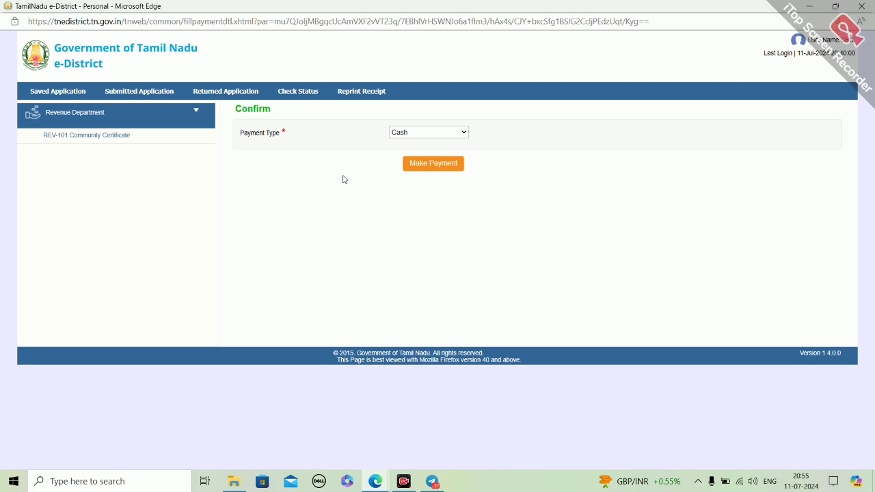
pyautogui.click(446, 165)
pyautogui.click(493, 82)
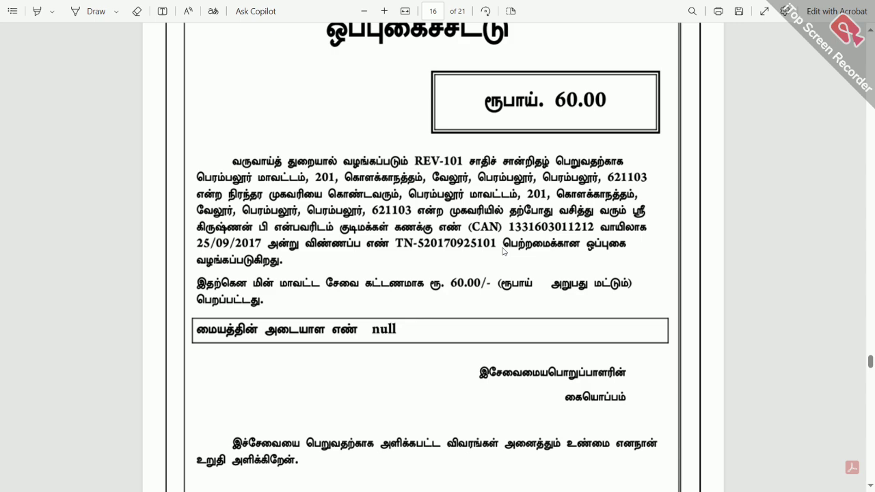
pyautogui.hotkey('alt', 'Tab')
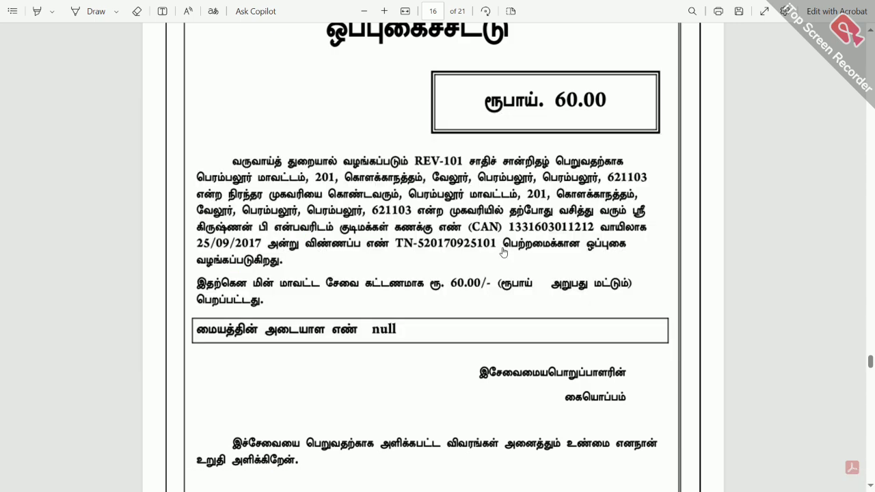